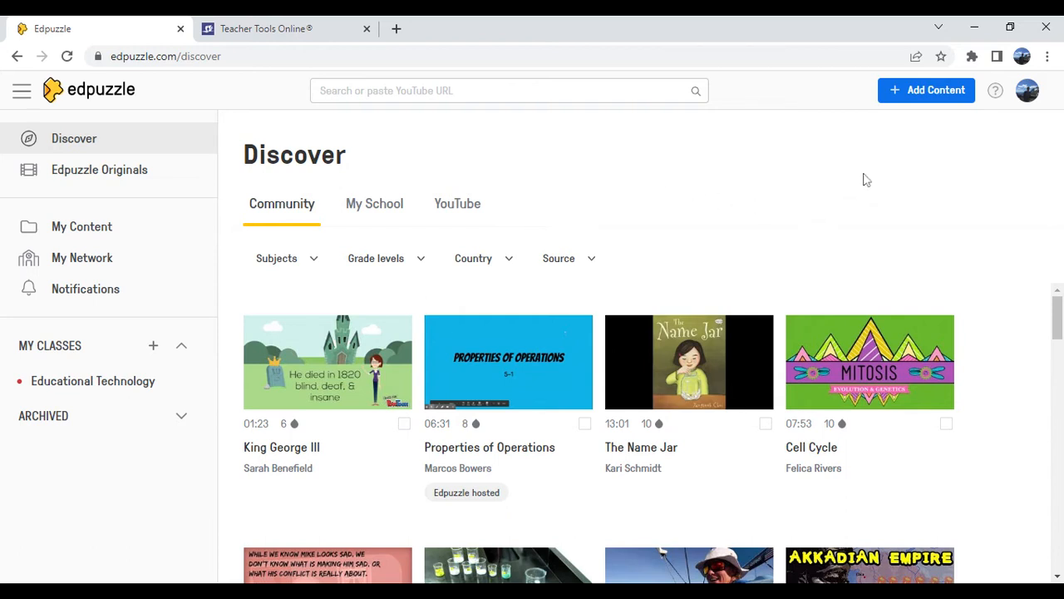
left_click(894, 99)
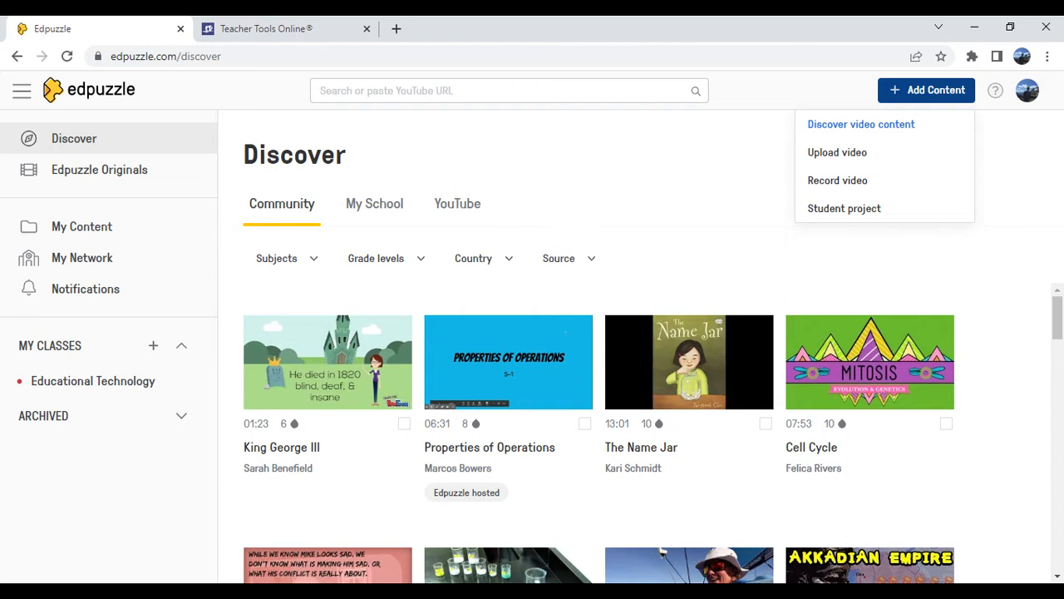
left_click(815, 95)
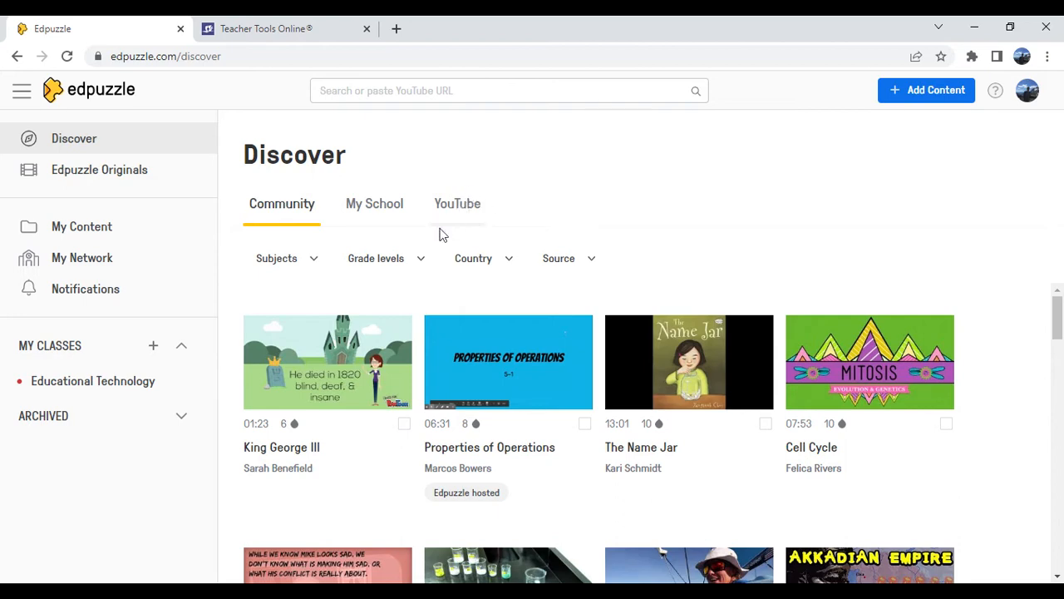
On the Teacher Tools Online page, open the "Hamilton v. Jefferson: The Central Bank Debate" video, pause it and copy its YouTube URL
left_click(251, 34)
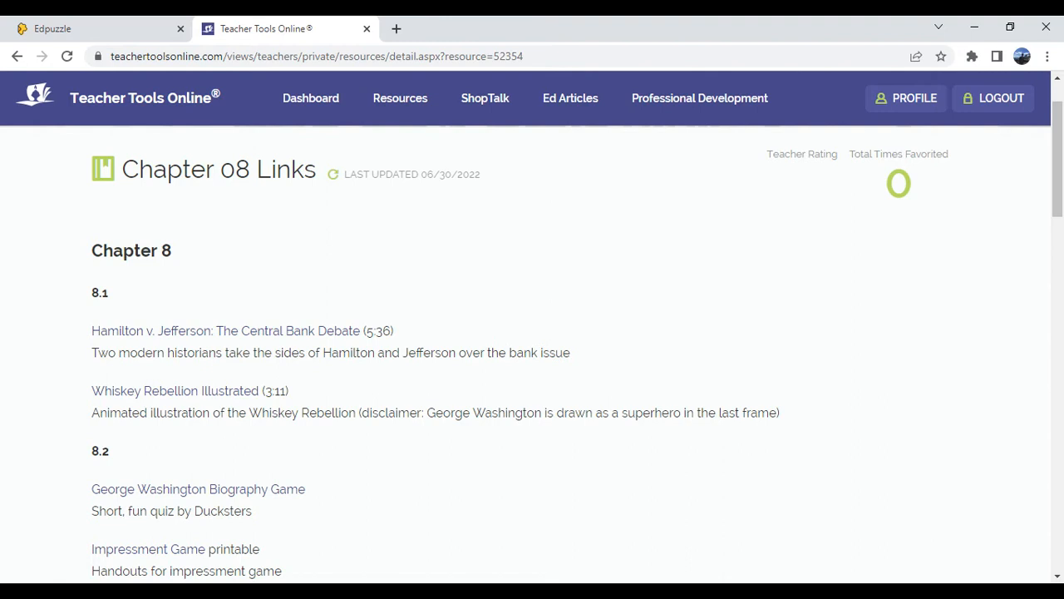
left_click(142, 337)
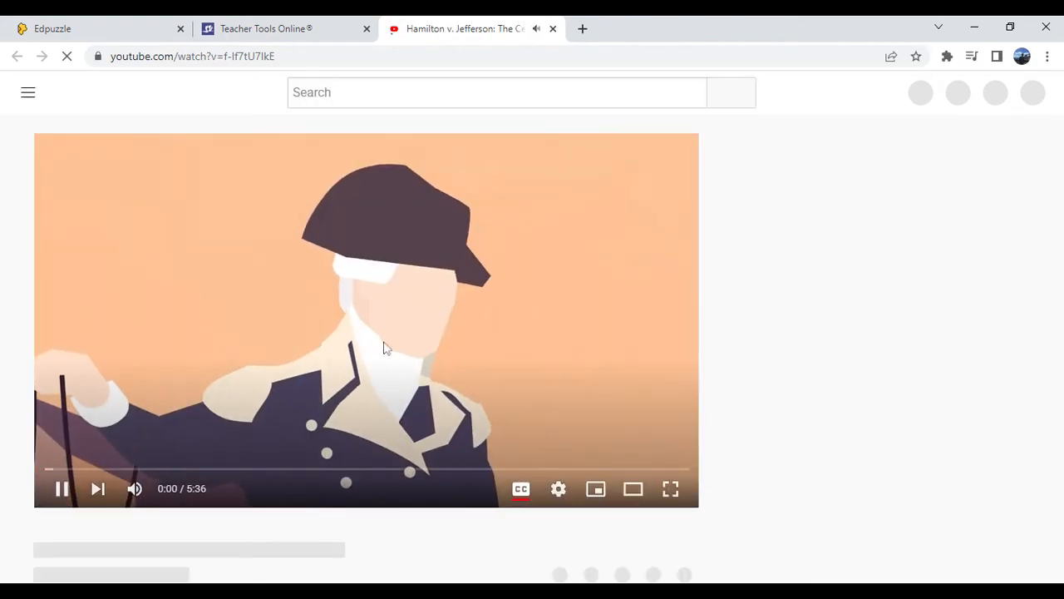
left_click(277, 347)
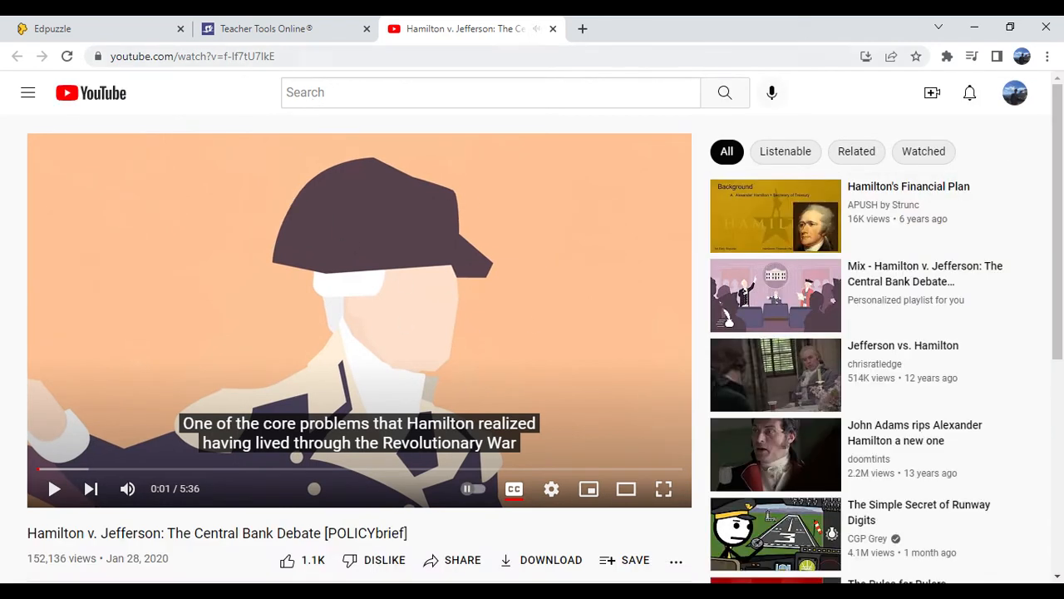
left_click(234, 56)
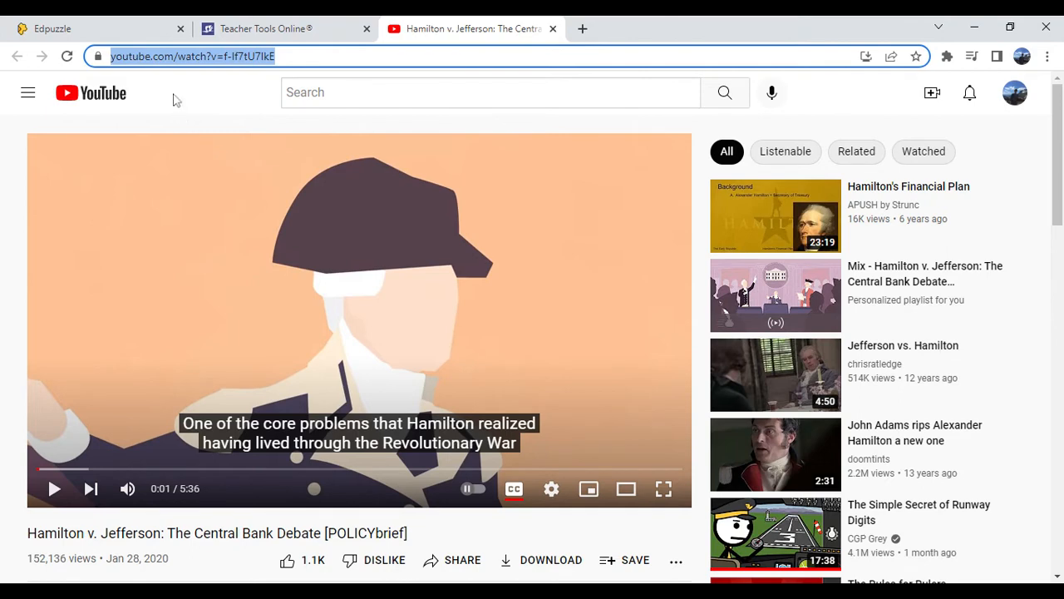
left_click(207, 97)
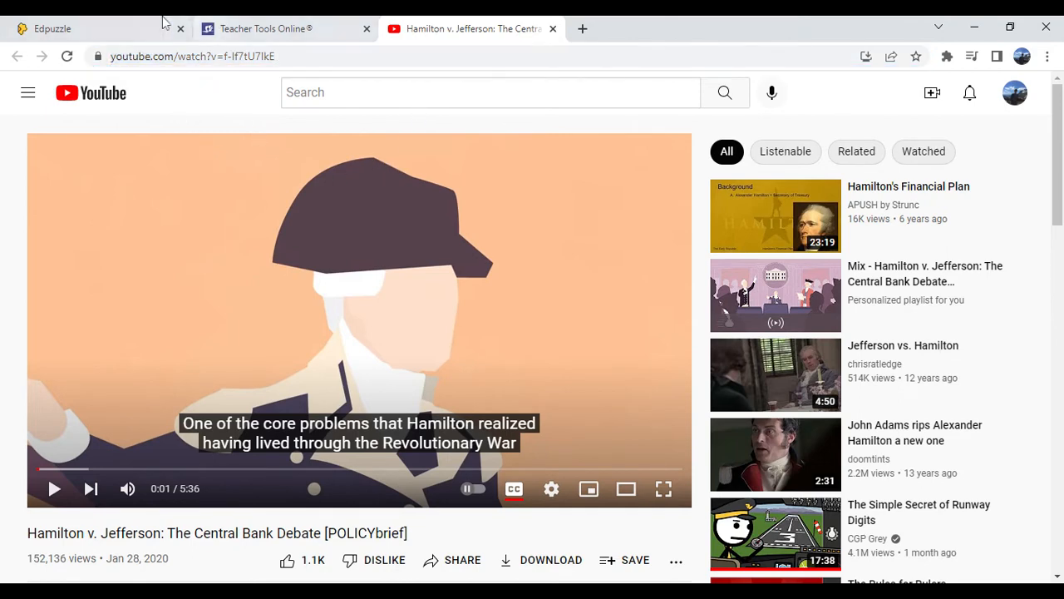
Switch back to Edpuzzle and load the video from the copied YouTube URL
left_click(112, 27)
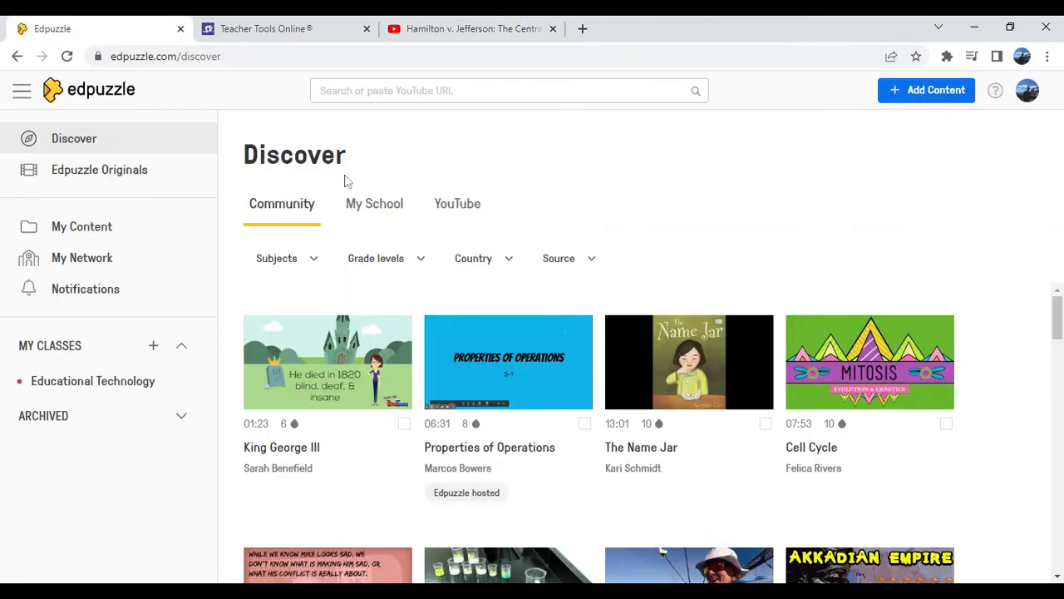
left_click(466, 90)
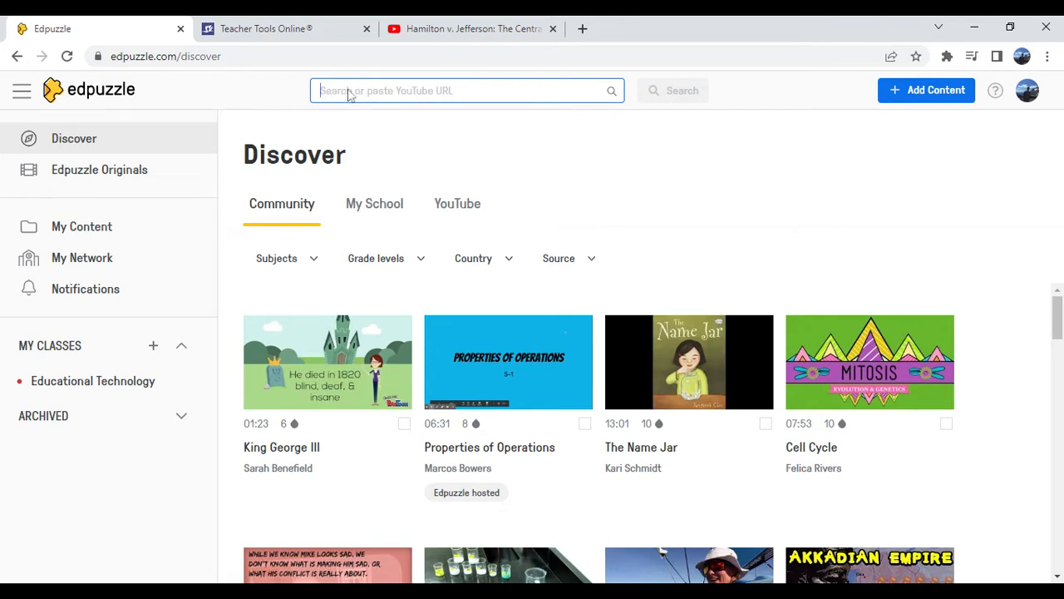
type("https://www.youtube.com/watch?v=f-lf7tU7lkE")
left_click(658, 93)
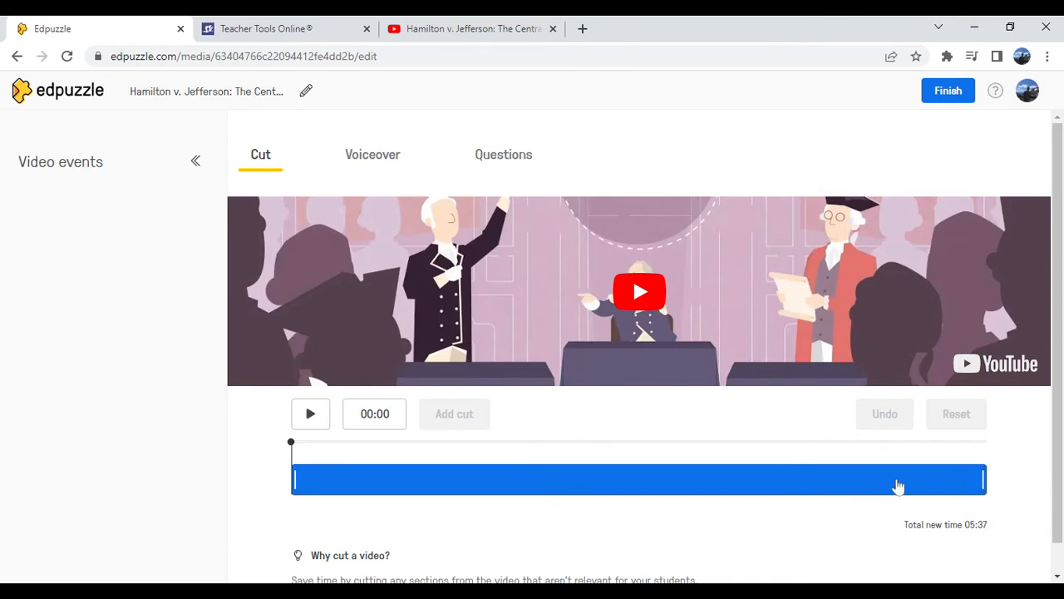
Trim the end of the video so that it stops at 05:23
left_click(980, 481)
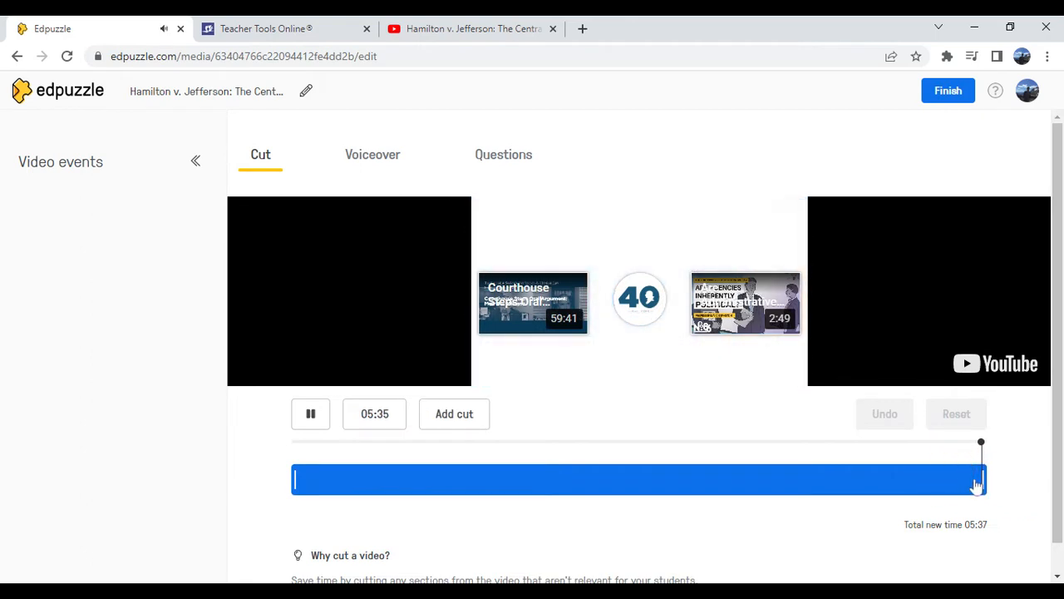
left_click_drag(983, 477, 960, 482)
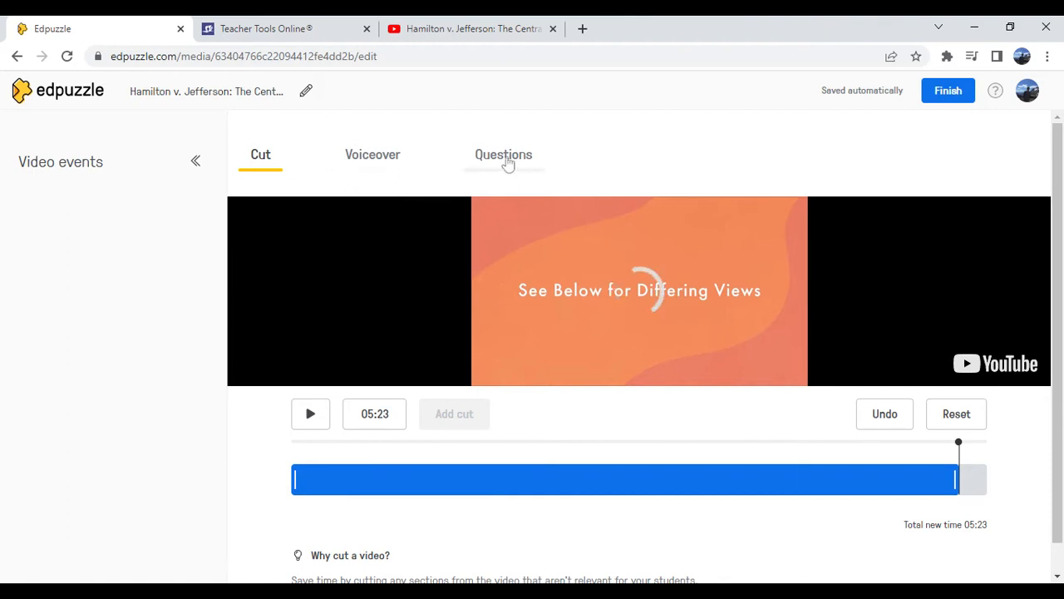
Start a multiple-choice question at 01:16 in the video that asks "Who was in favor of a central bank?"
left_click(507, 162)
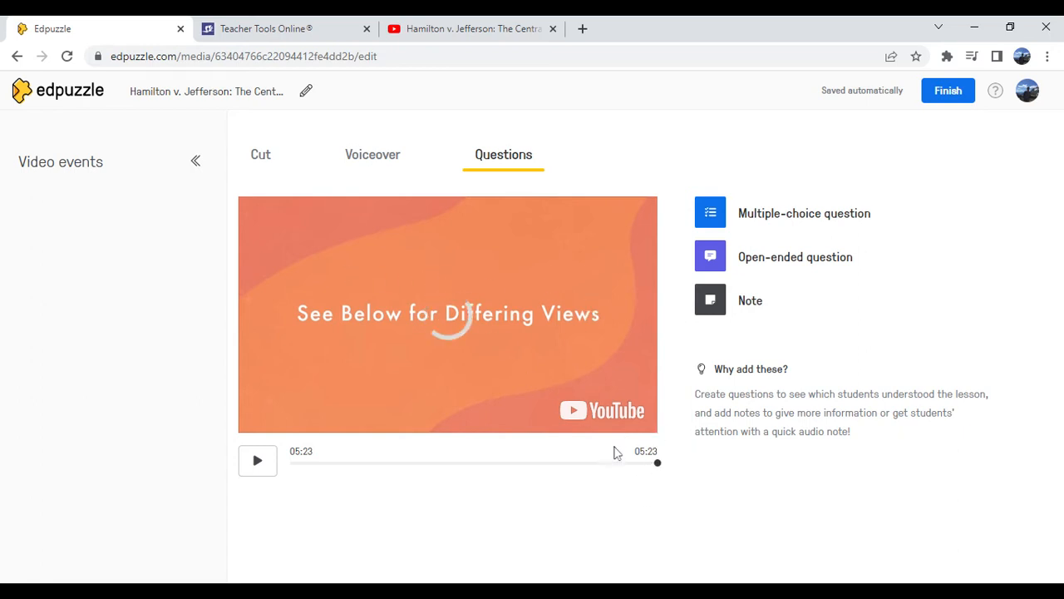
left_click_drag(658, 463, 364, 468)
left_click_drag(369, 470, 379, 467)
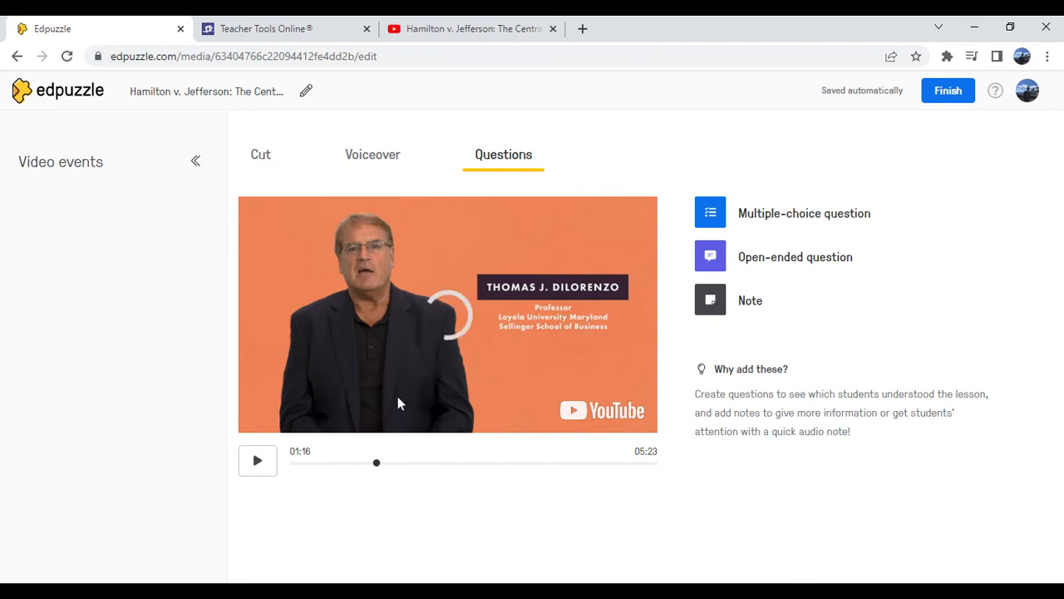
left_click(763, 212)
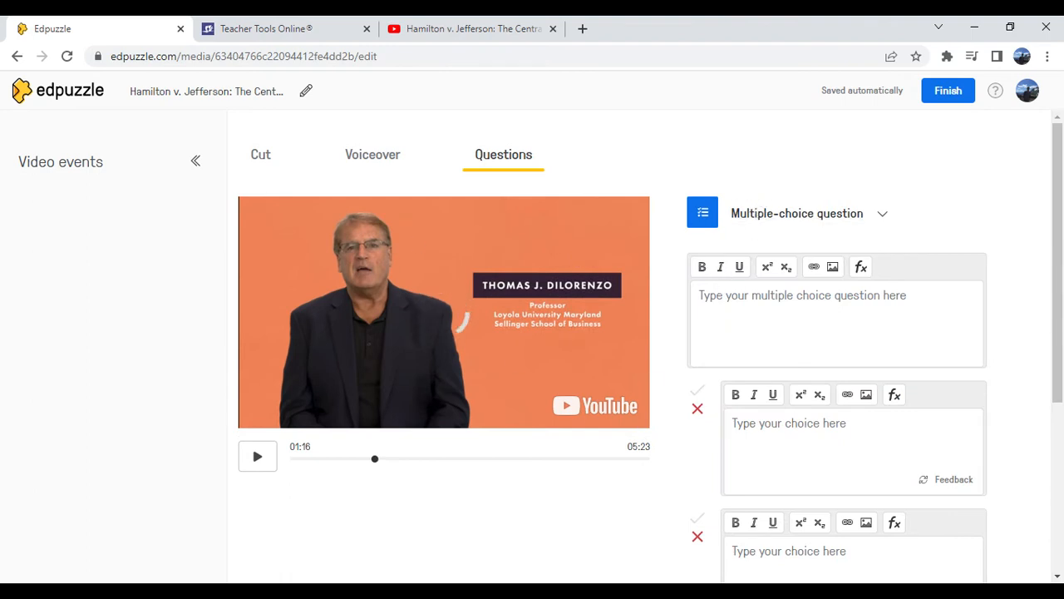
scroll(516, 360, "down", 1)
scroll(917, 332, "up", 1)
type("Who was in fa")
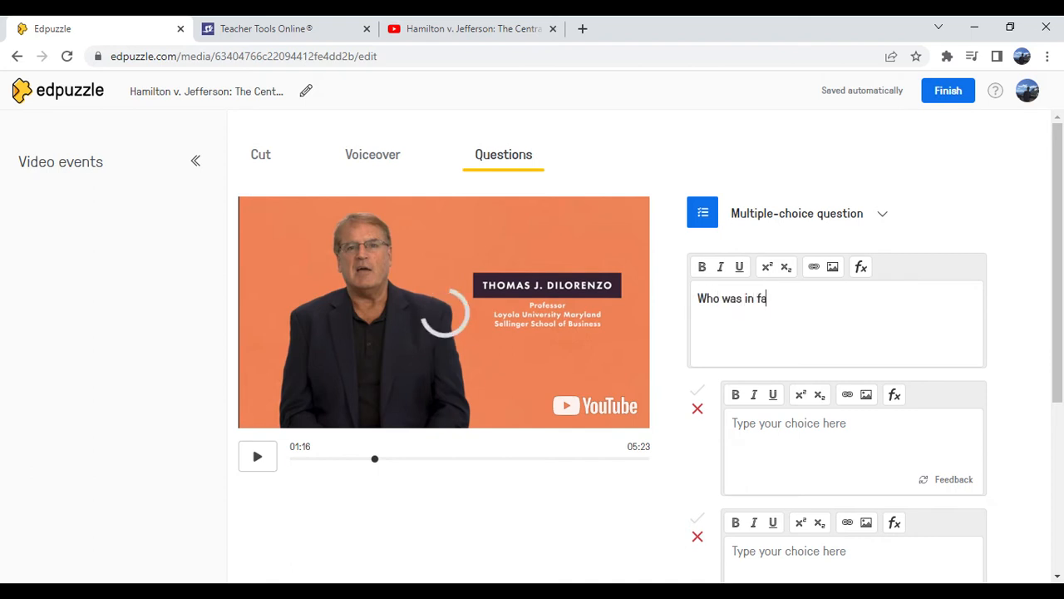
type("vor of a c")
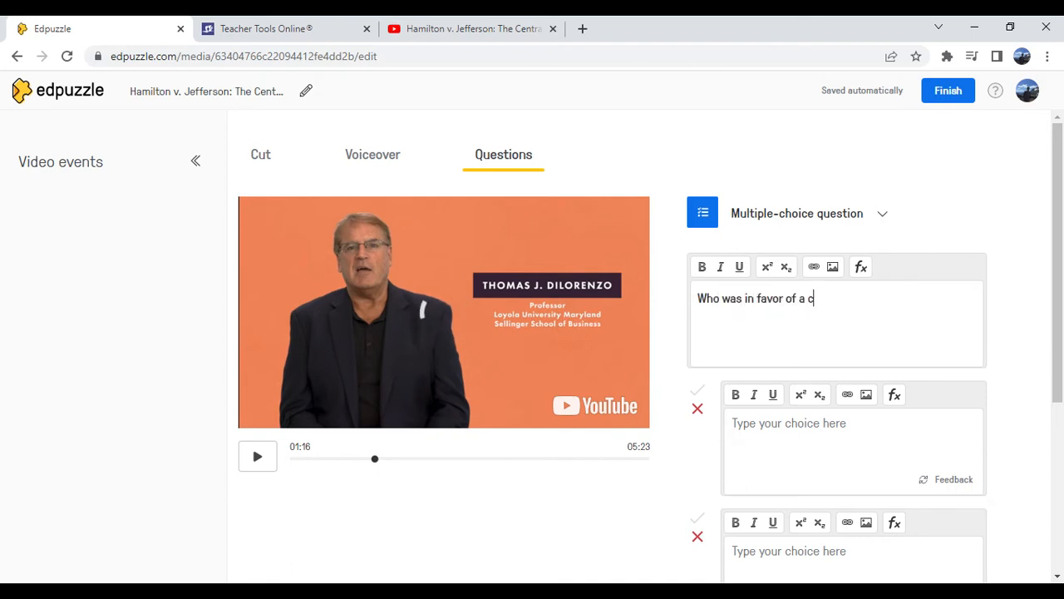
type("entral bank?")
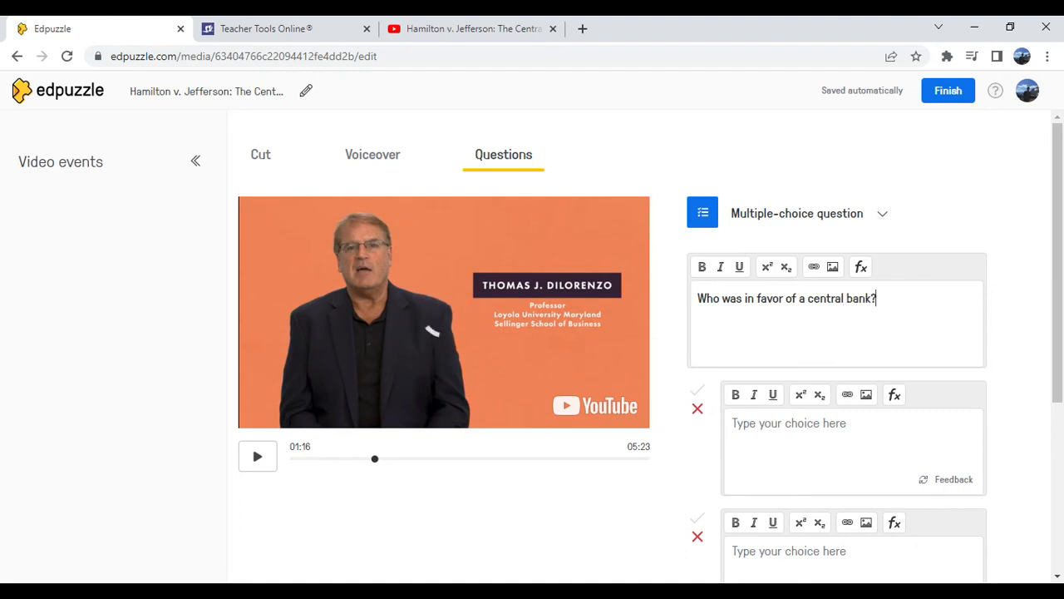
Enter "Hamilton" and "Jefferson" as the two answer choices of the multiple-choice question
scroll(790, 316, "down", 1)
key("Tab")
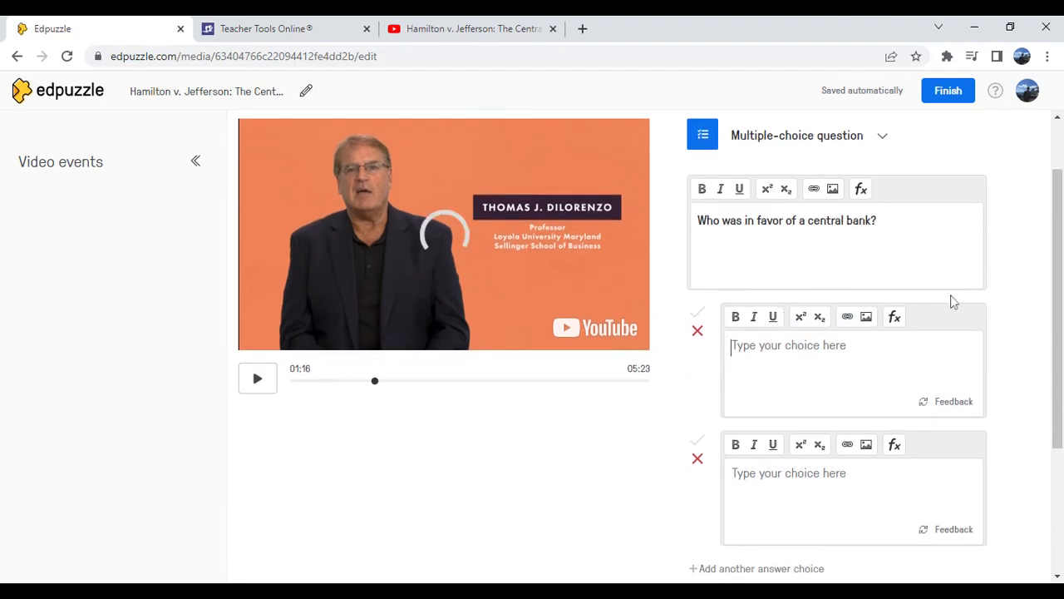
type("Hamilton")
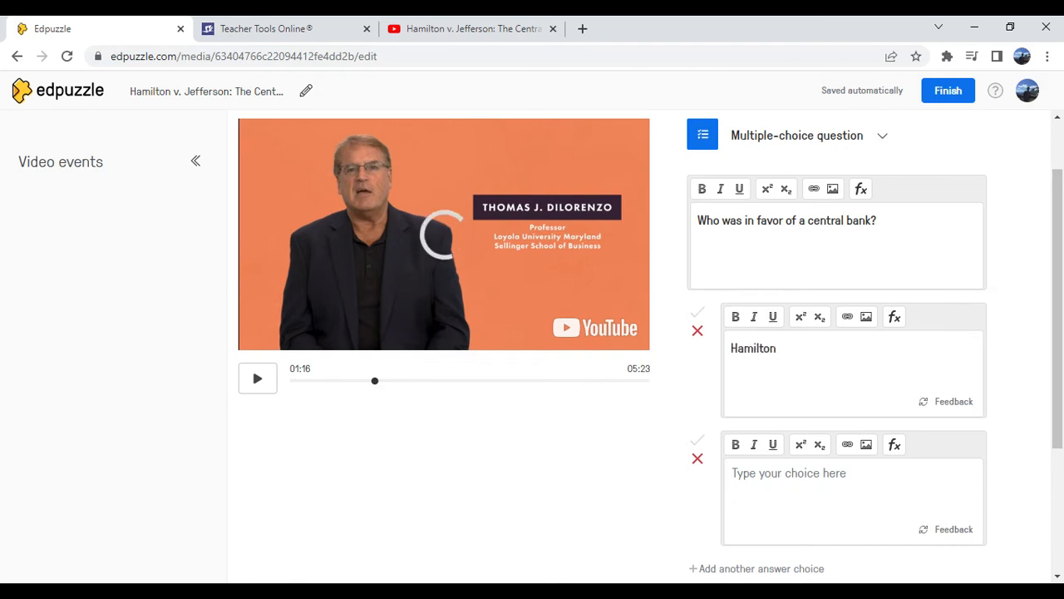
key("Tab")
type("Jefferson")
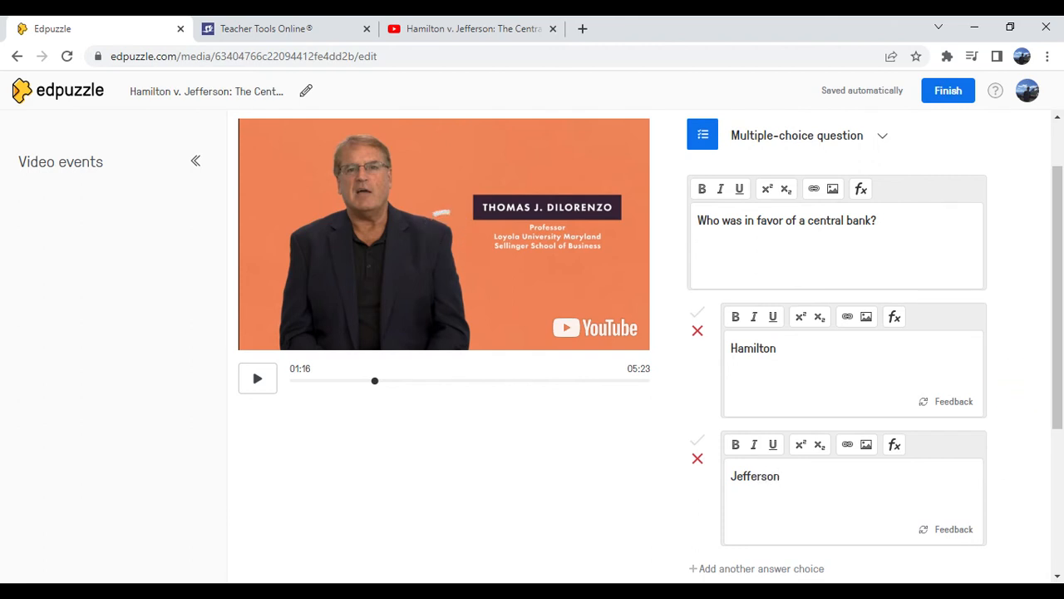
Mark "Hamilton" as the correct answer and save the multiple-choice question
scroll(790, 429, "down", 1)
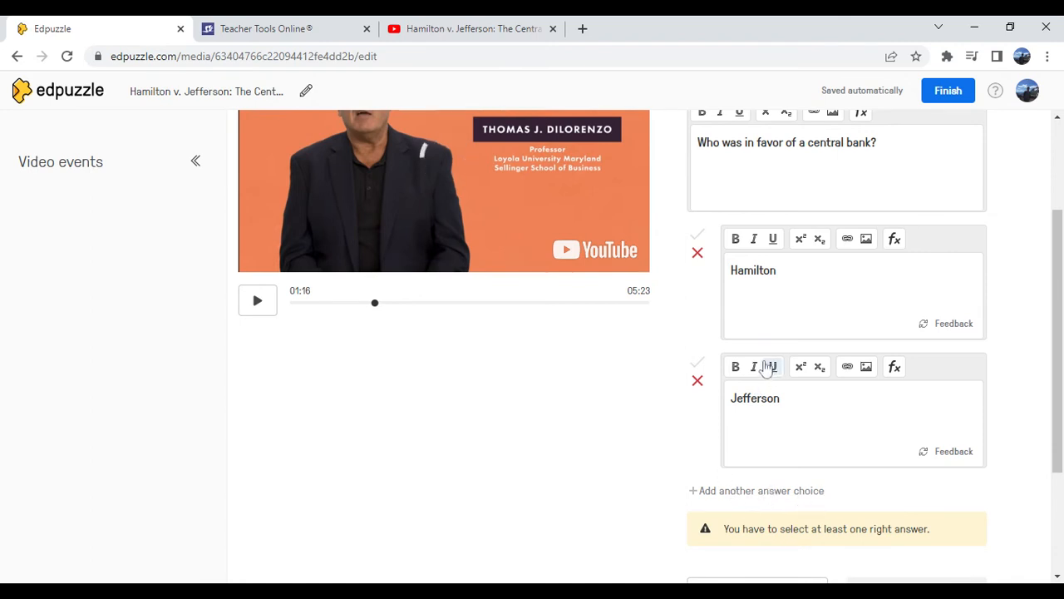
left_click(697, 238)
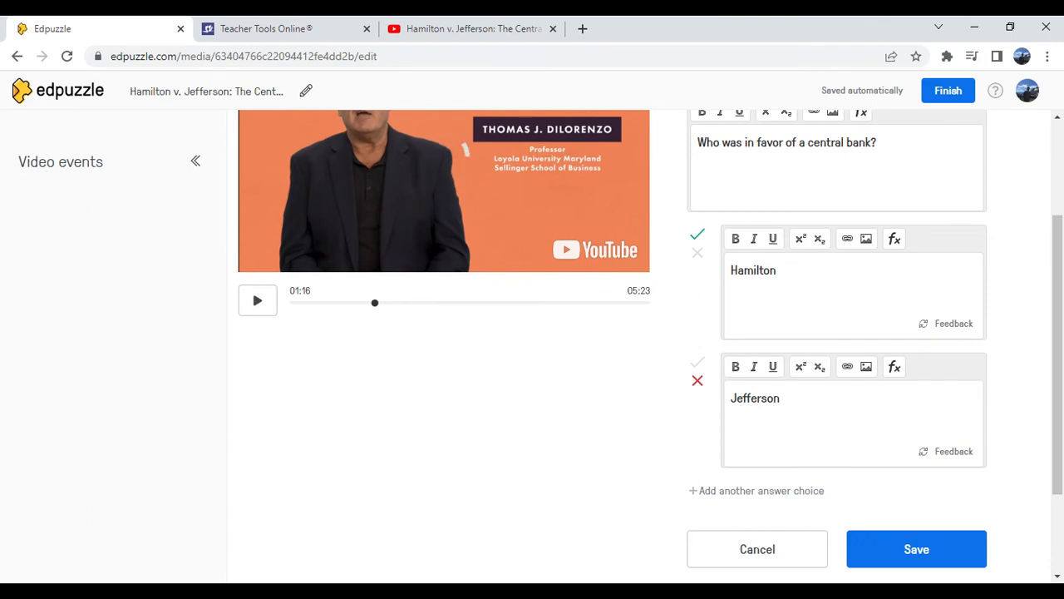
scroll(757, 324, "up", 1)
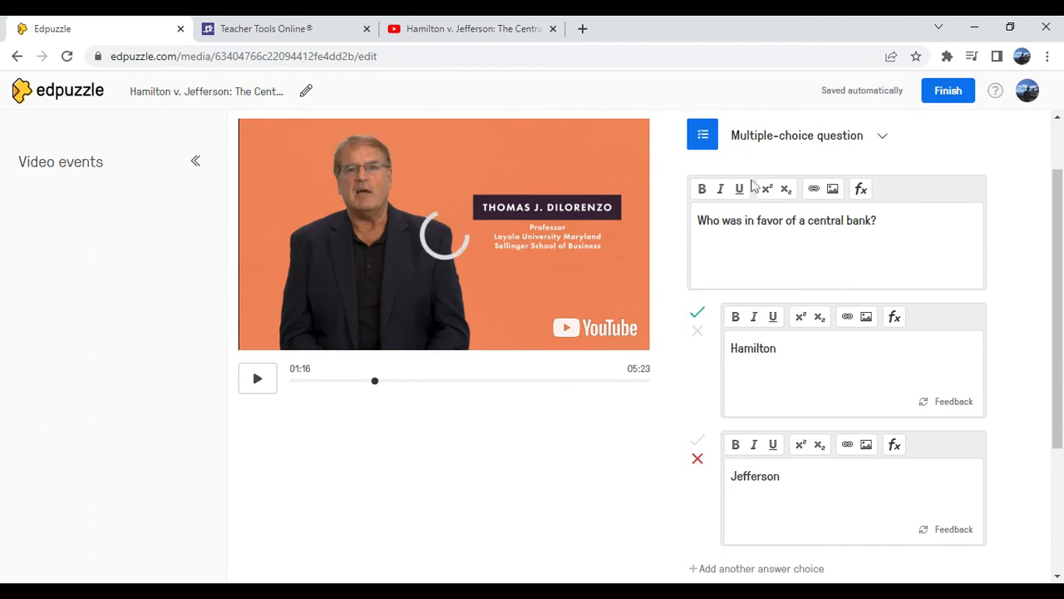
scroll(811, 306, "down", 1)
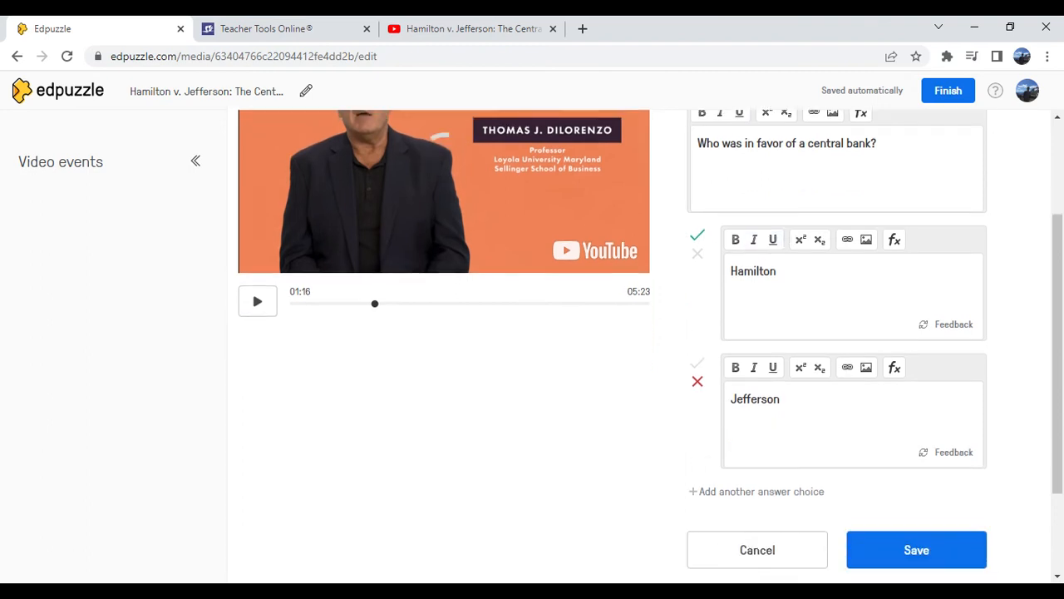
scroll(729, 448, "down", 1)
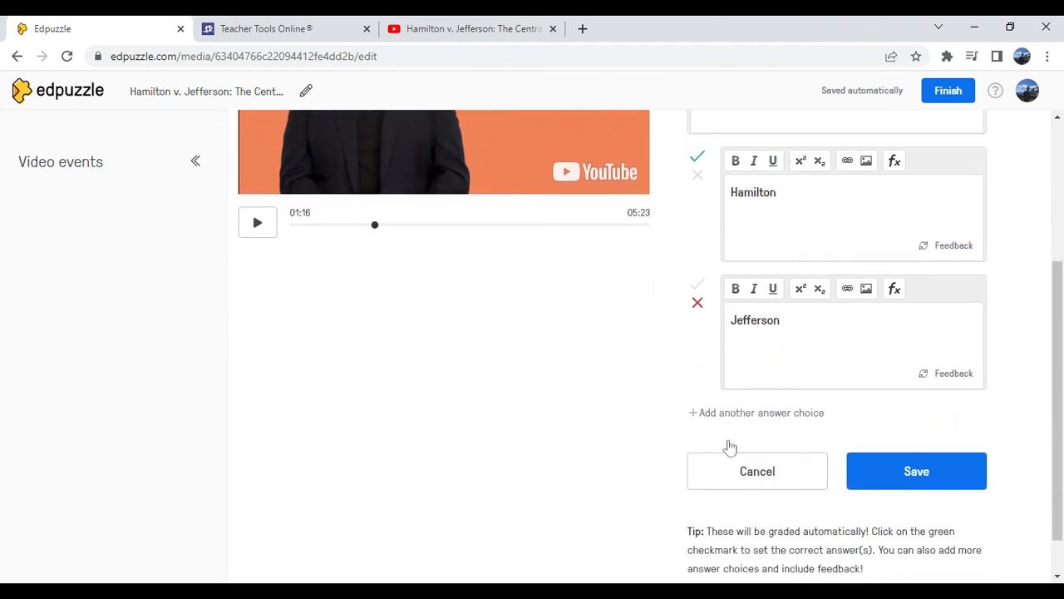
left_click(898, 477)
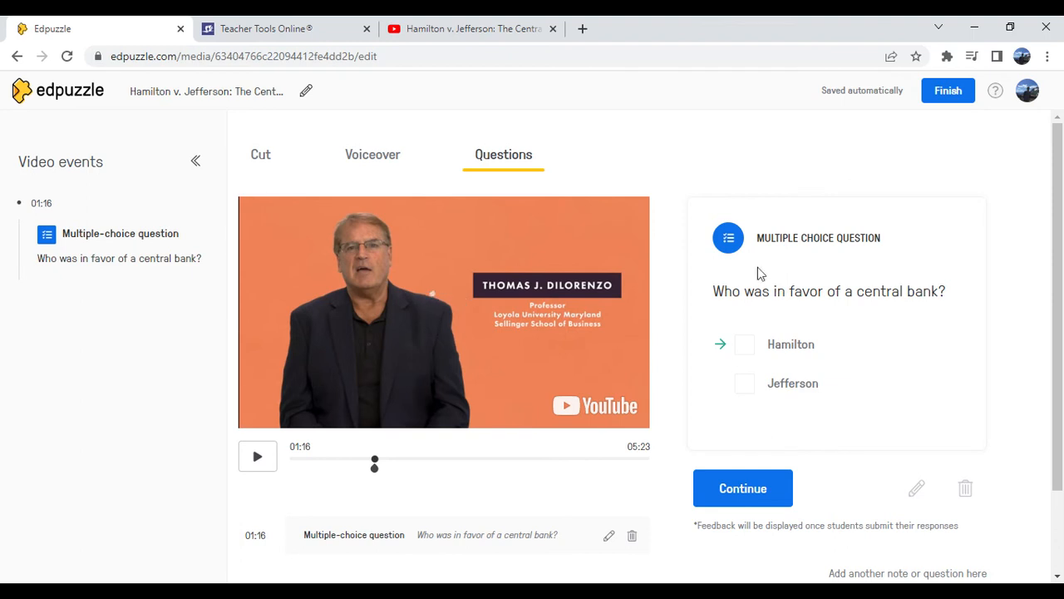
Continue past the saved question and add an open-ended question at 02:30 asking "What do you think about the "boom and bust" cycle?"
scroll(869, 332, "down", 1)
scroll(838, 313, "down", 1)
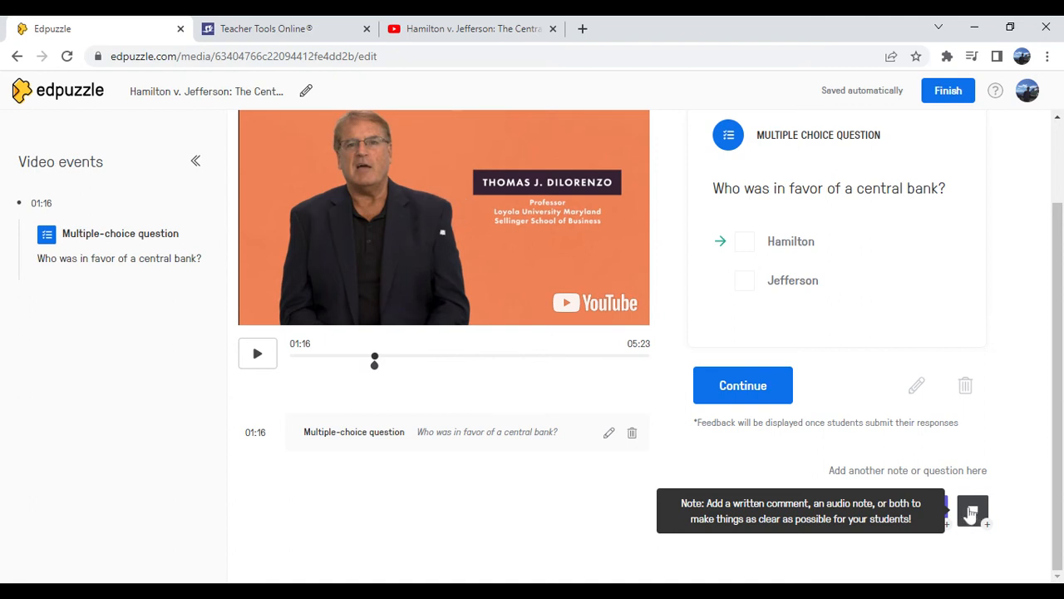
scroll(827, 492, "up", 1)
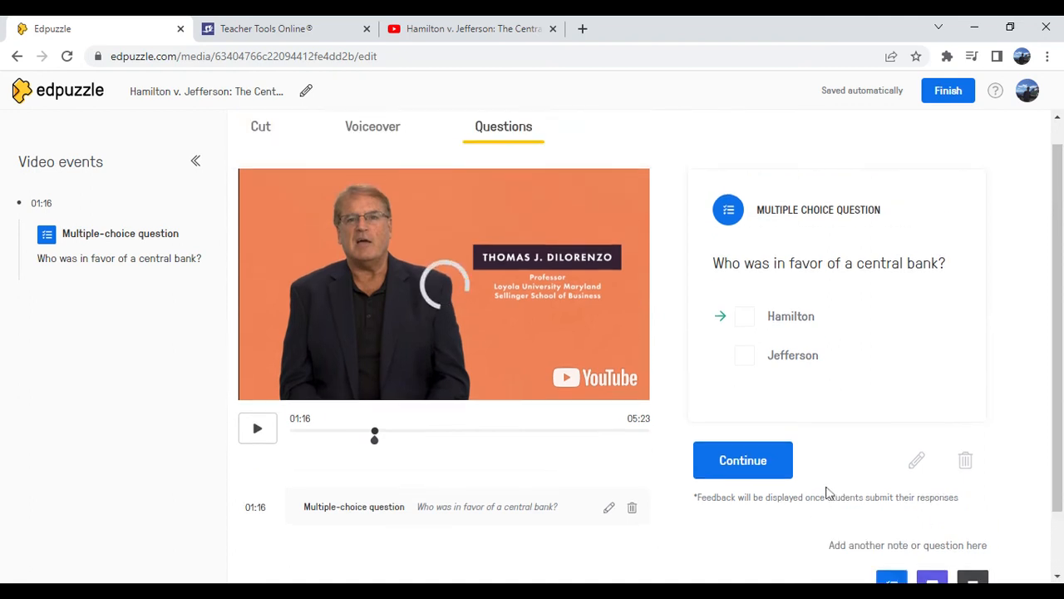
scroll(827, 492, "up", 1)
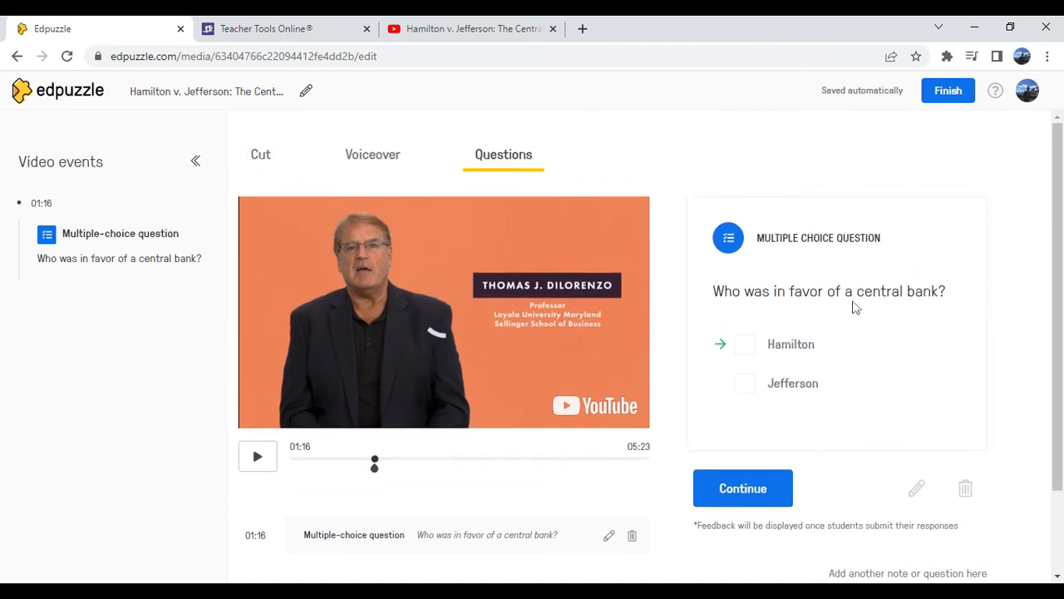
left_click(741, 504)
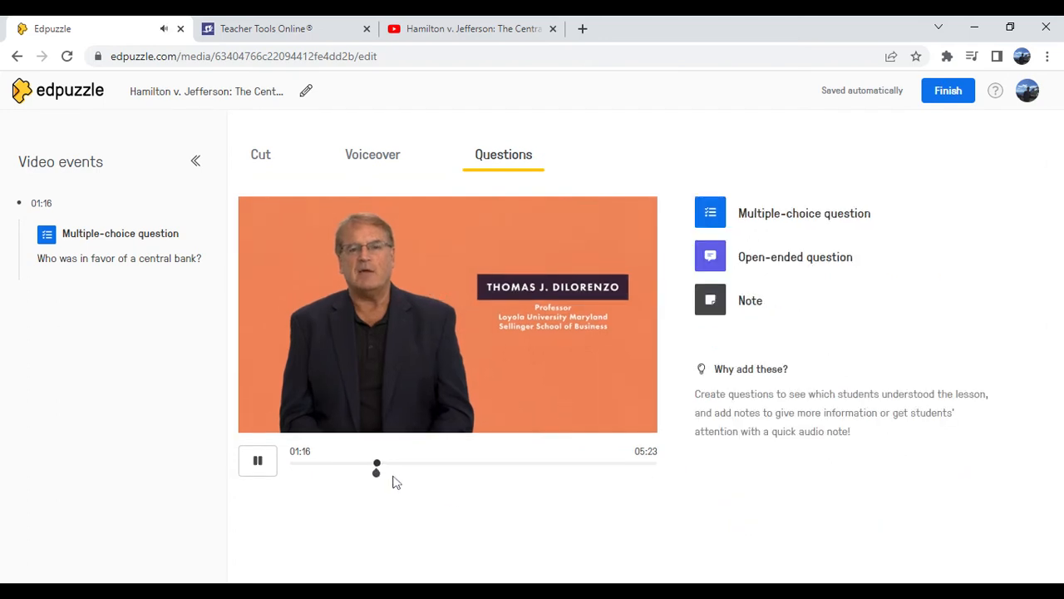
left_click_drag(379, 463, 463, 462)
left_click(259, 462)
left_click(259, 463)
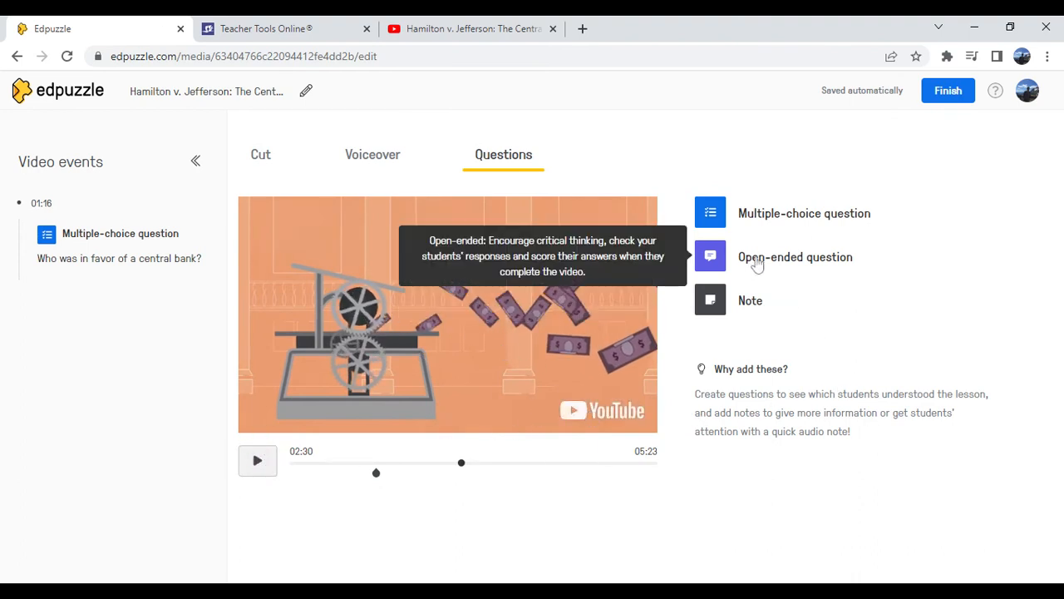
left_click(711, 257)
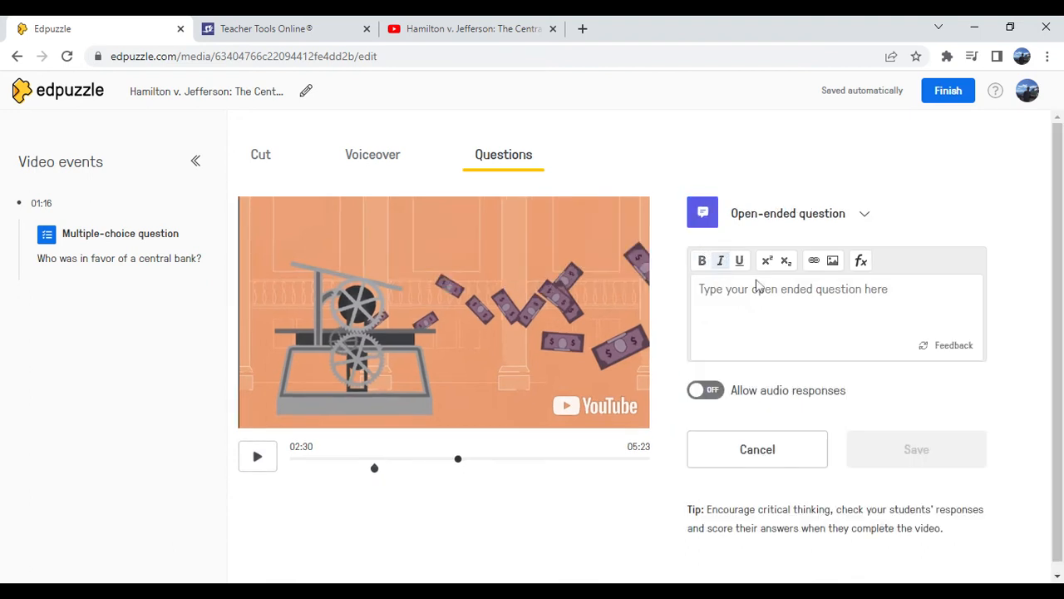
type("W")
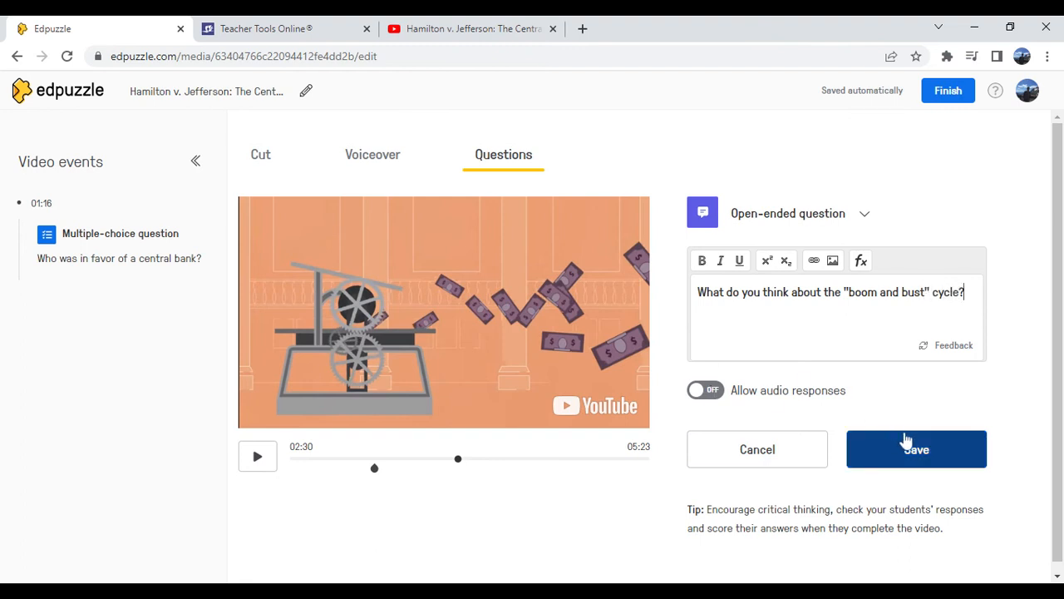
left_click(890, 457)
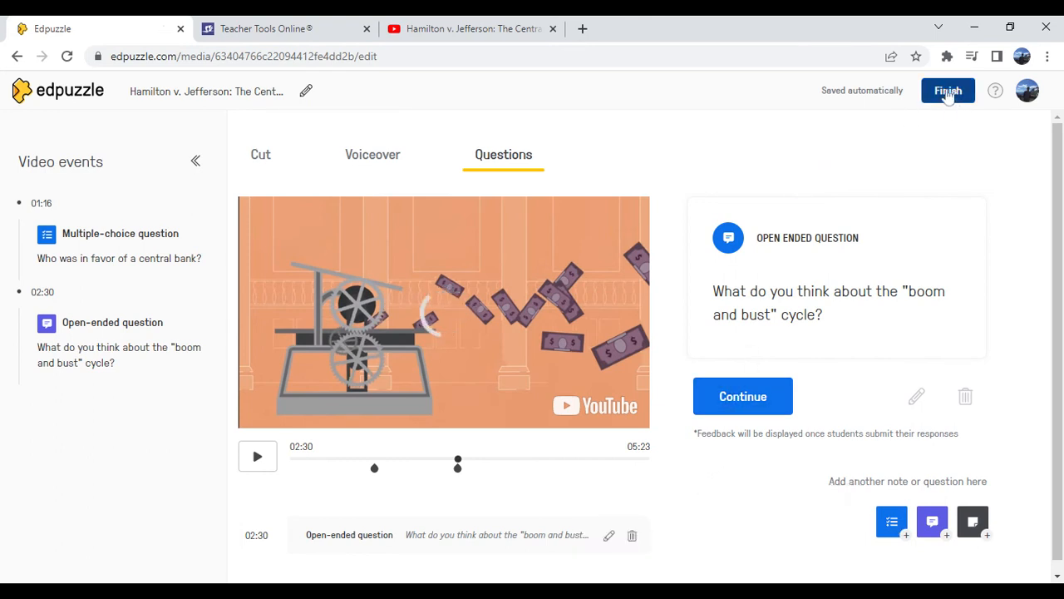
Finish editing the video and choose the Educational Technology class to assign it to, with all students included
left_click(948, 94)
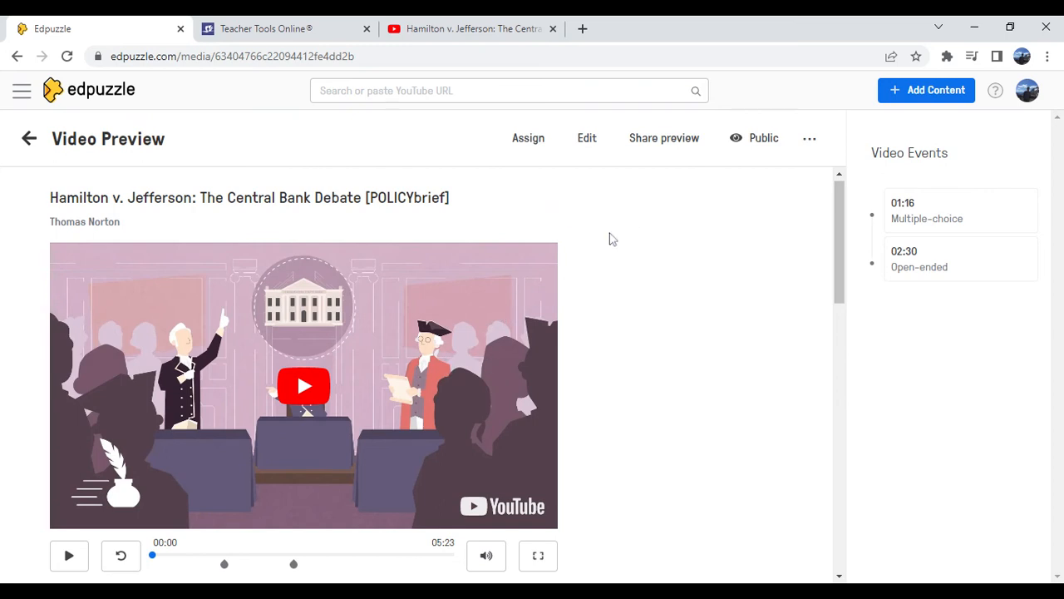
left_click(522, 142)
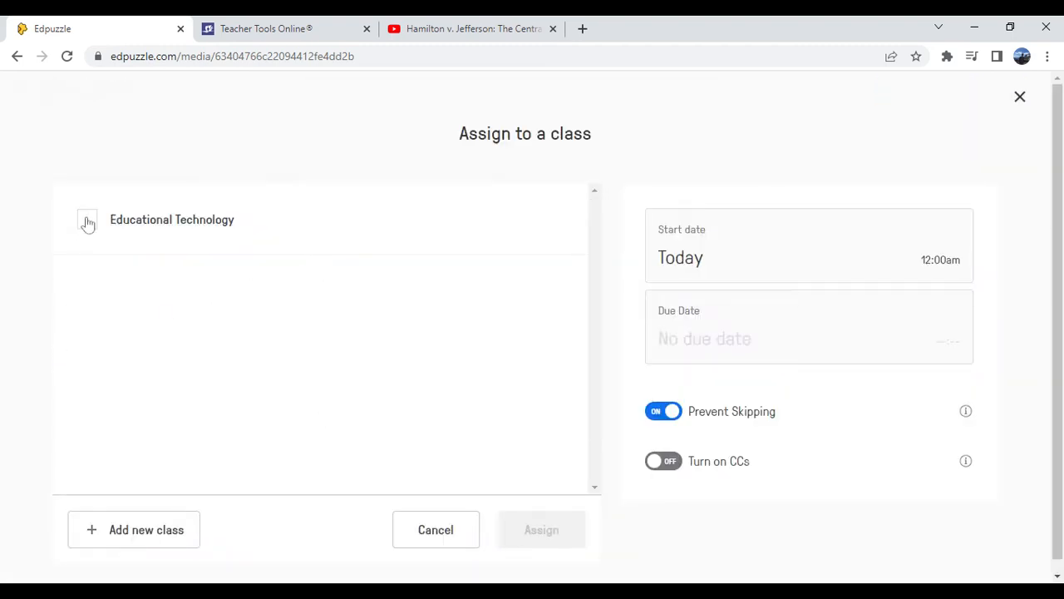
left_click(87, 223)
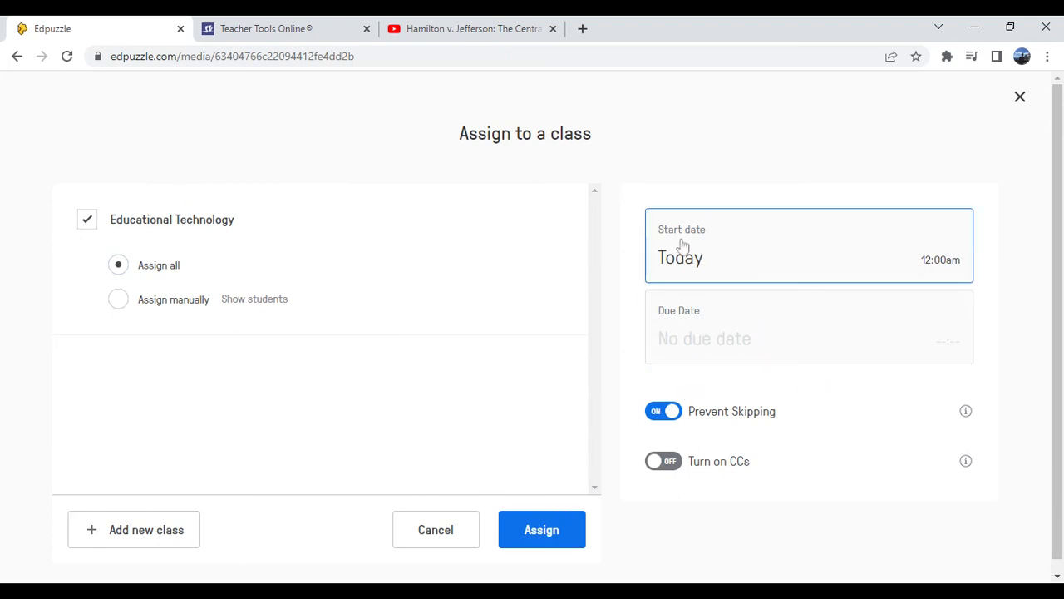
left_click(679, 359)
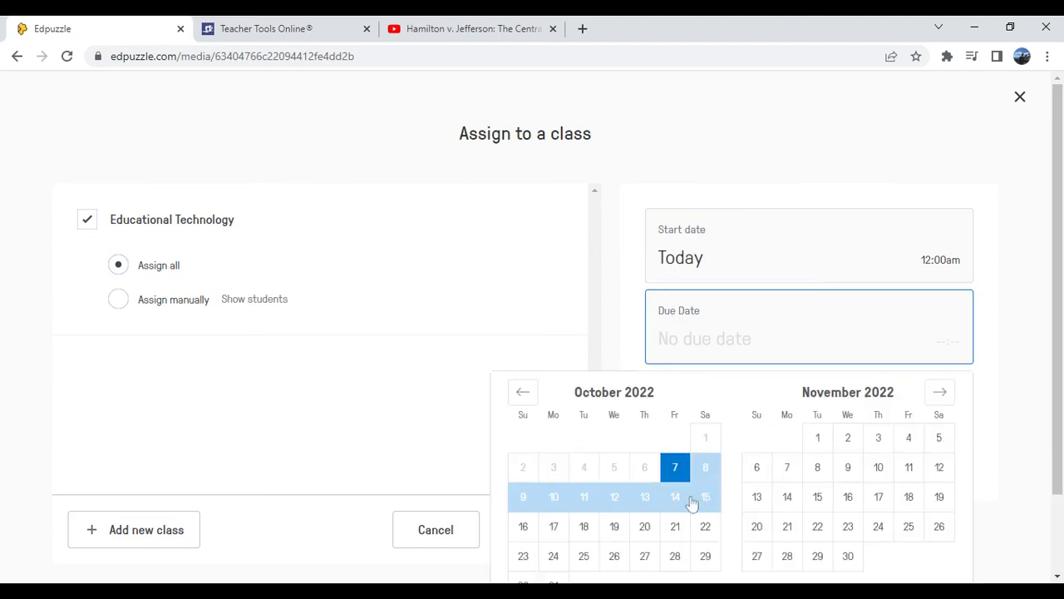
left_click(583, 497)
left_click(621, 318)
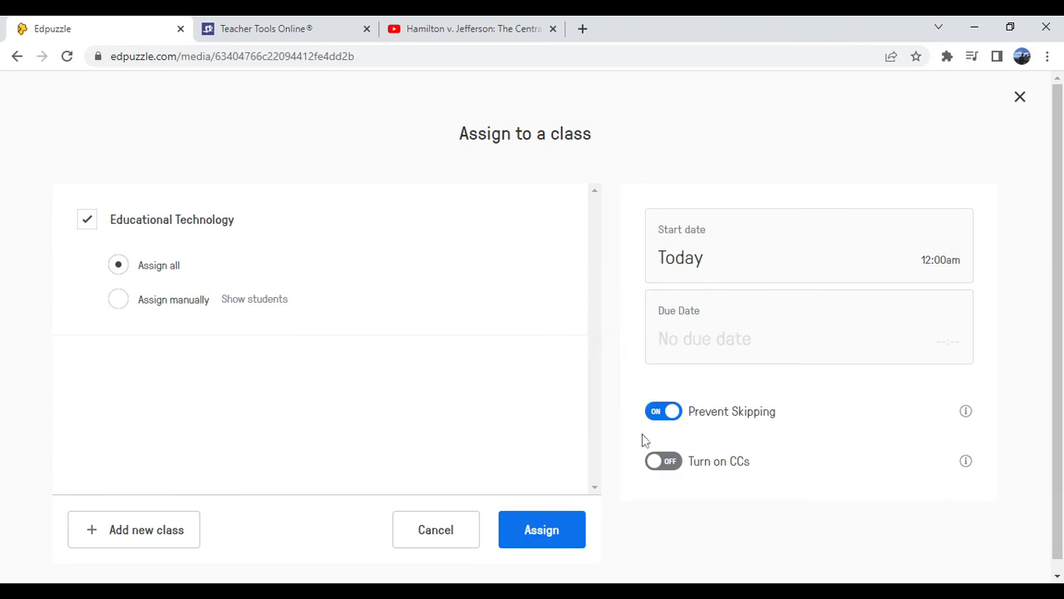
Turn Prevent Skipping off and back on, and assign the video to the selected class
scroll(644, 404, "down", 1)
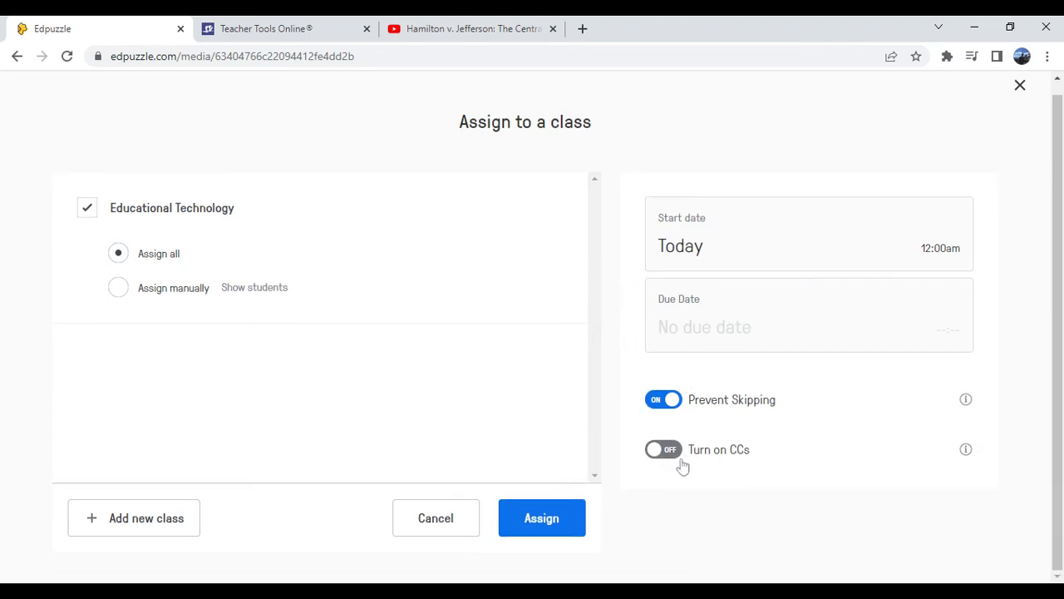
left_click(665, 401)
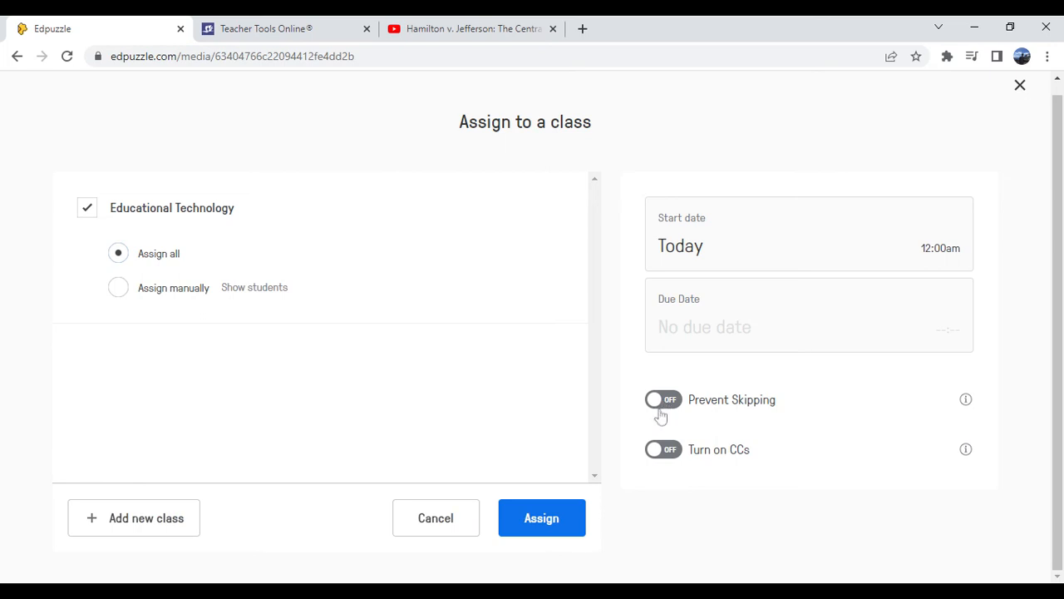
left_click(661, 412)
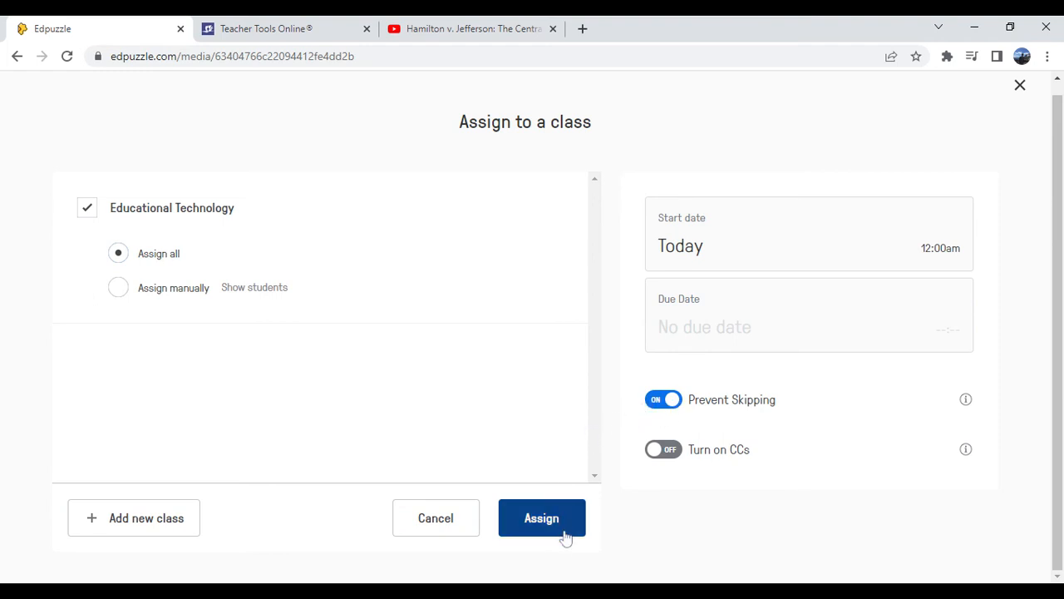
left_click(543, 519)
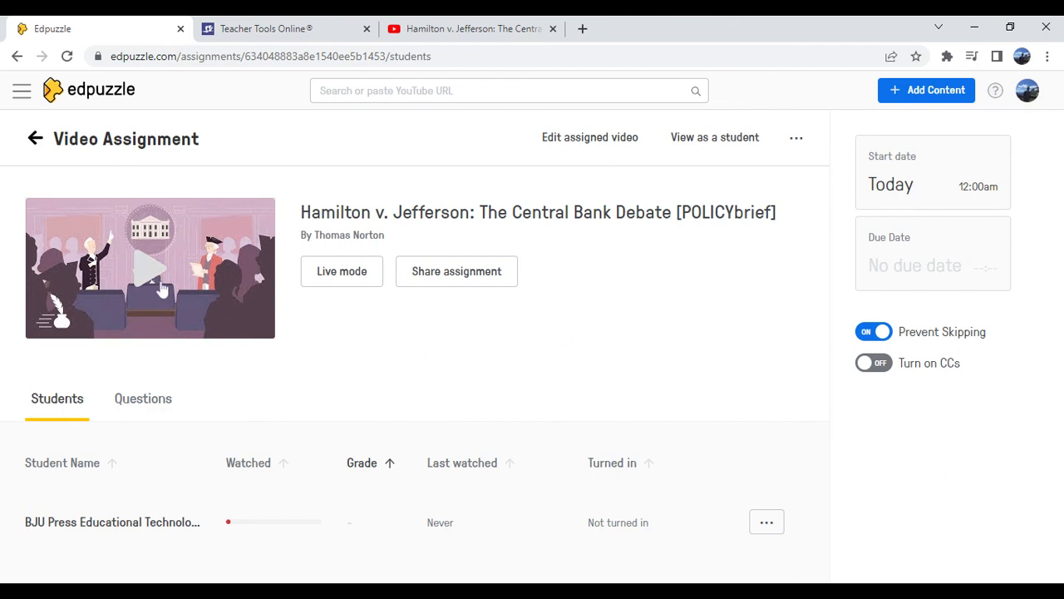
Return to the class's assignments and open the ungraded answers of the Hamilton v. Jefferson assignment that has new answers
left_click(35, 138)
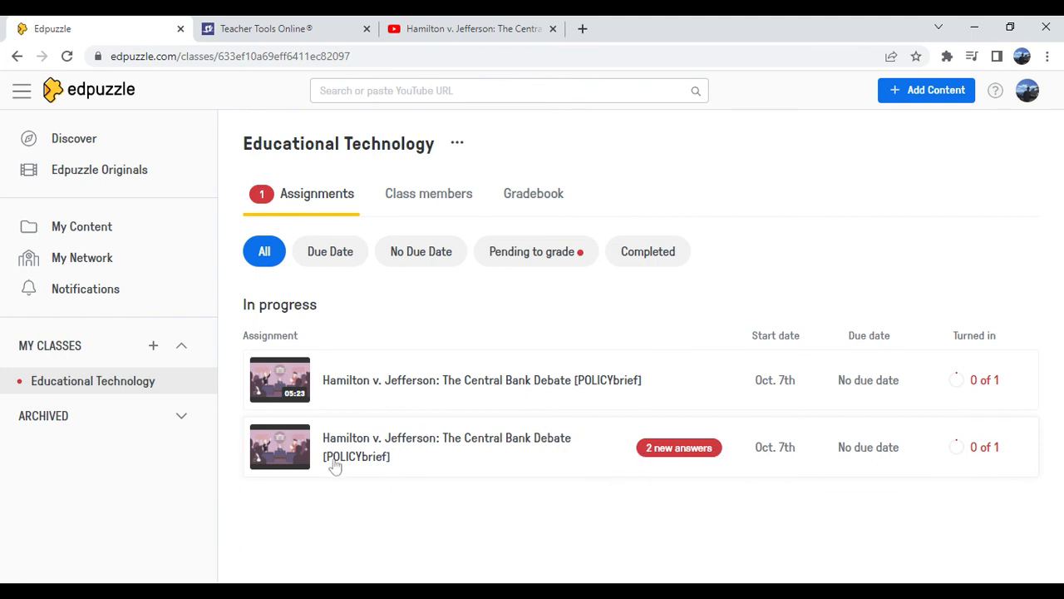
left_click(665, 455)
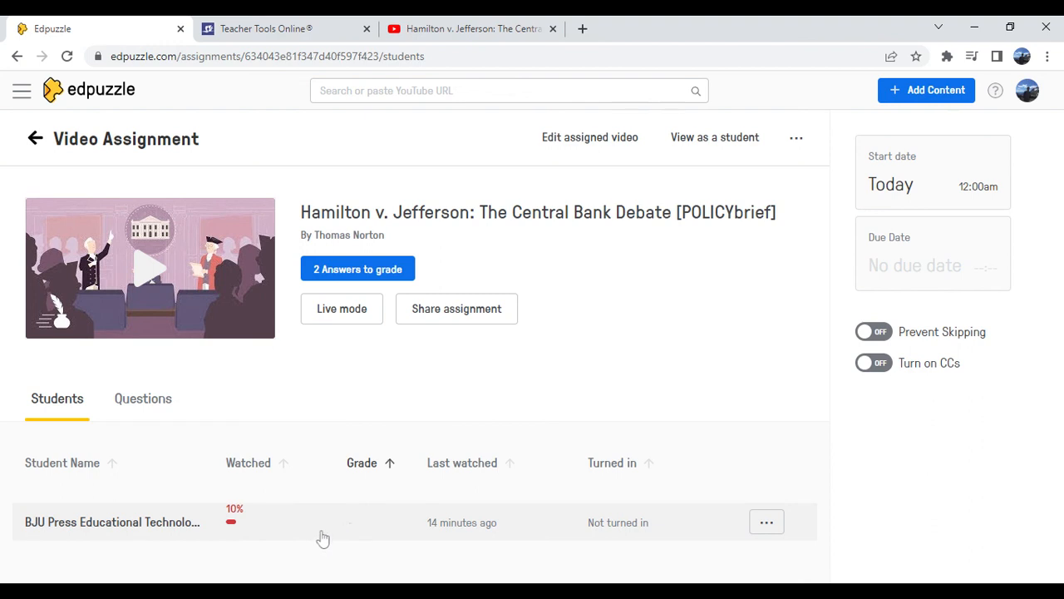
left_click(362, 276)
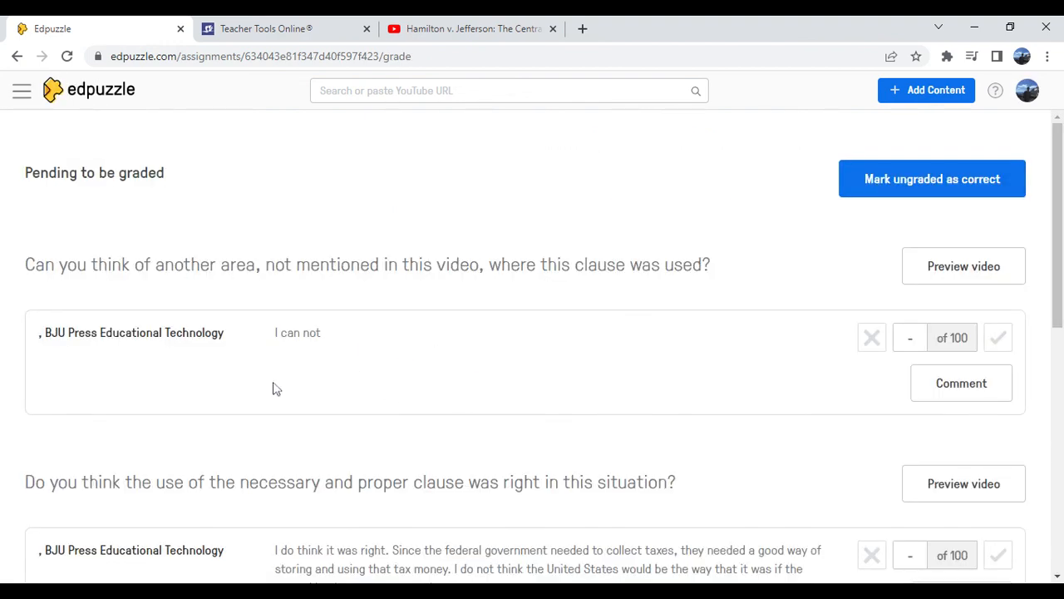
Review the pending answers and mark the answer about whether using the necessary and proper clause was right as correct
scroll(316, 408, "down", 2)
scroll(449, 349, "up", 1)
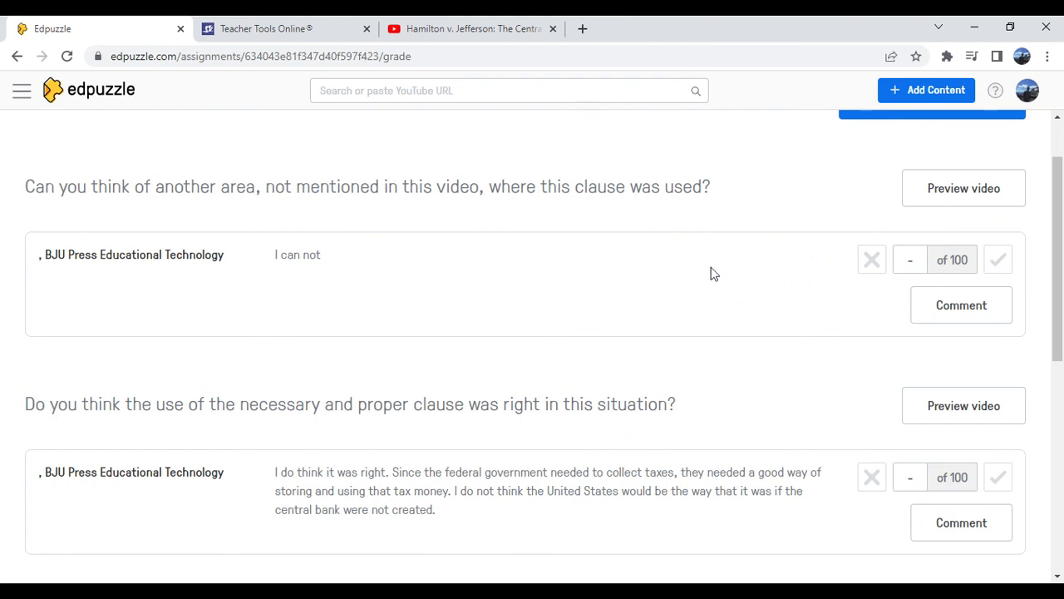
scroll(326, 270, "down", 3)
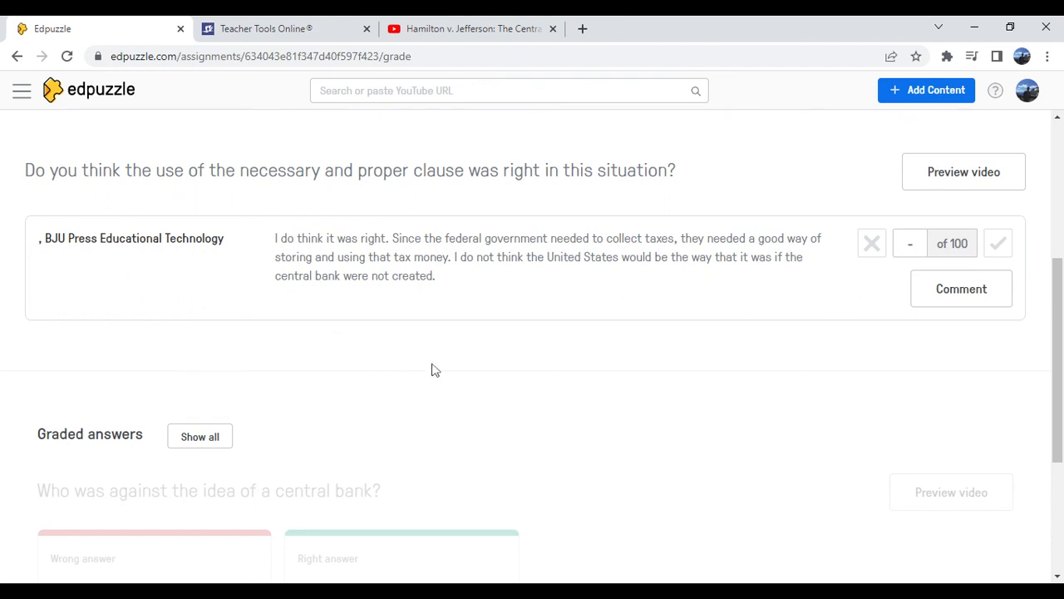
scroll(657, 374, "up", 1)
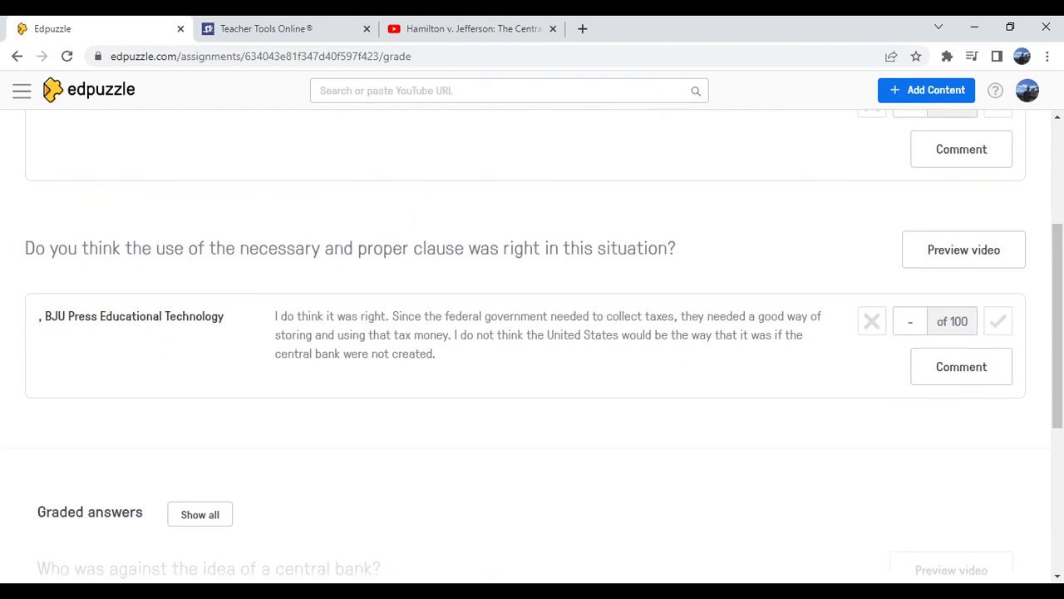
left_click(996, 328)
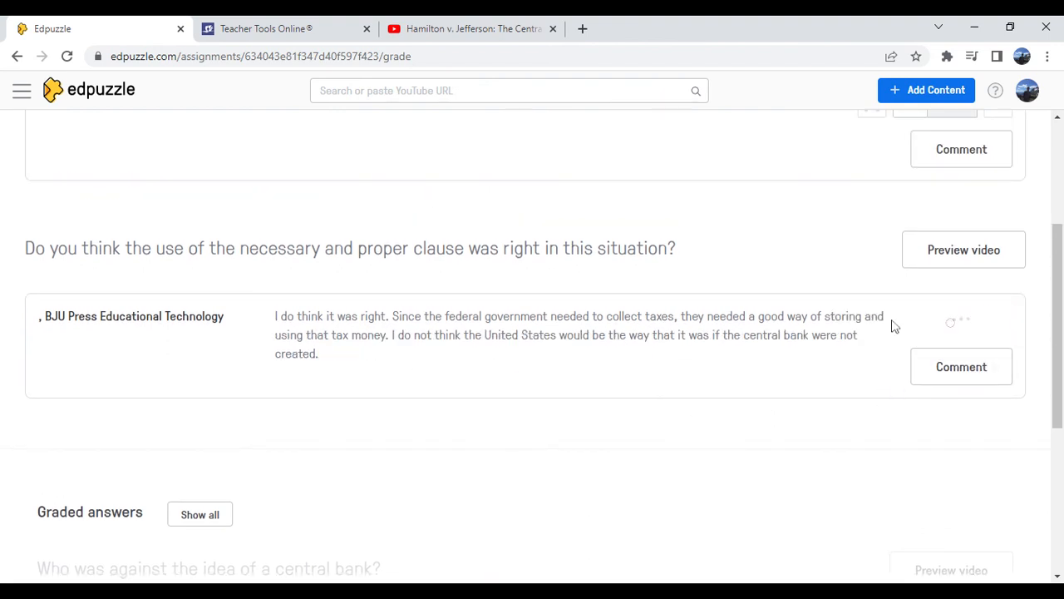
Mark the answer "I can not" to the question about another area where the clause was used as incorrect
scroll(532, 320, "up", 1)
scroll(525, 317, "up", 2)
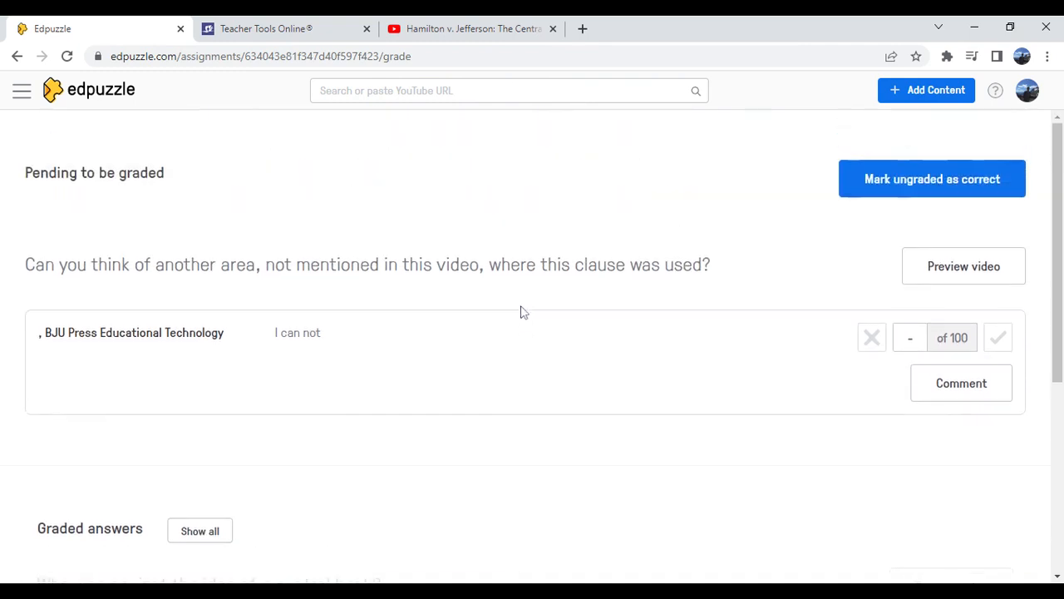
left_click(873, 342)
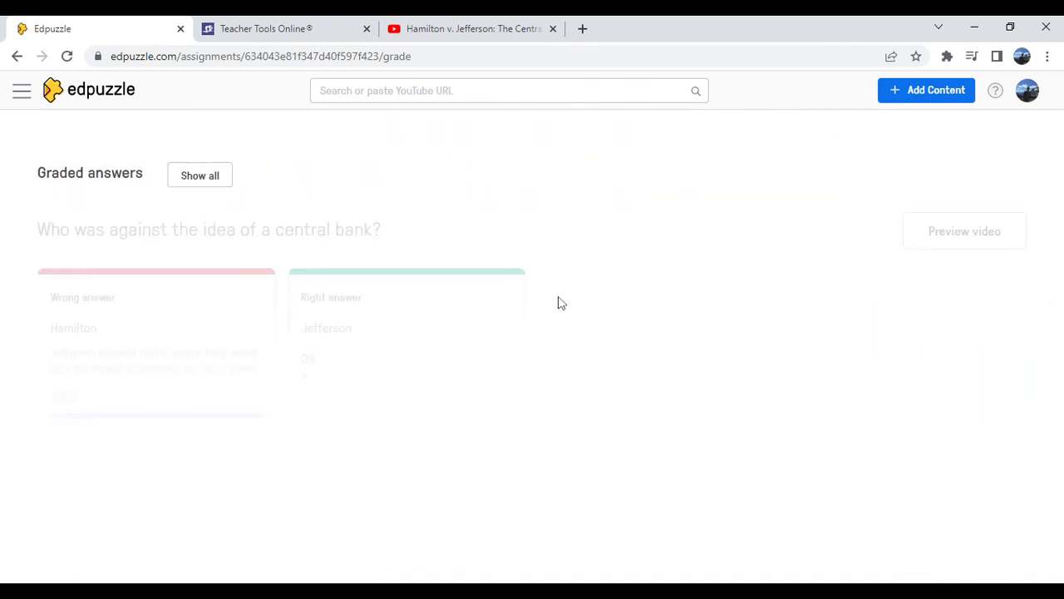